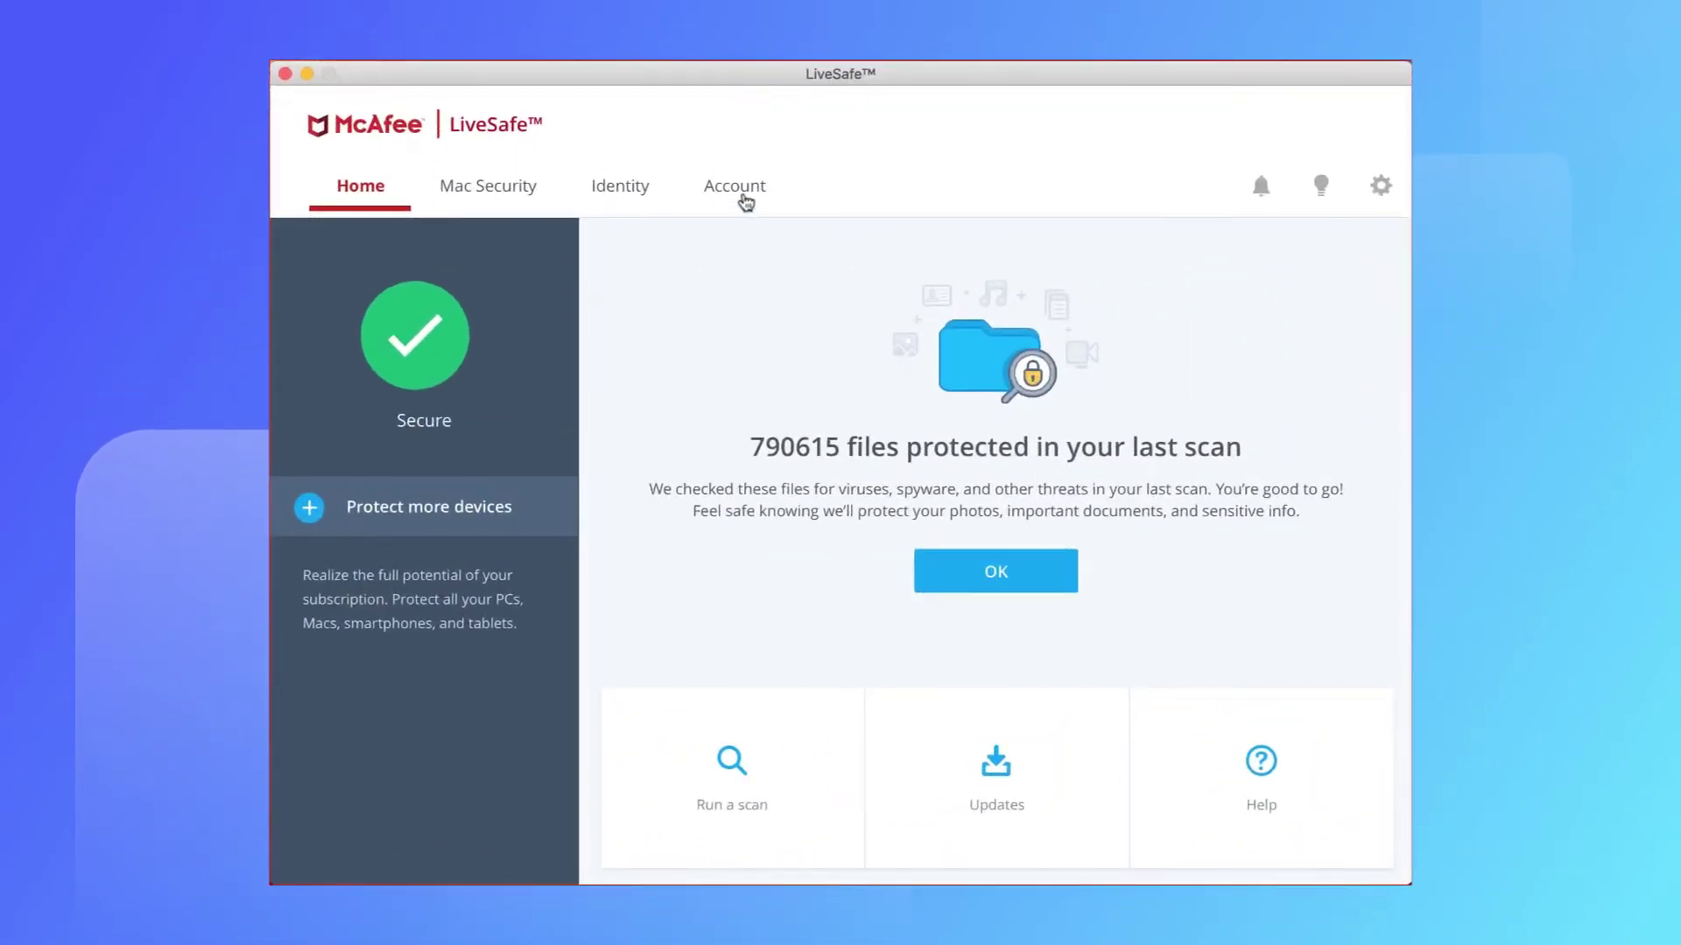
- Show the McAfee account's subscription details from the Account tab
{"action": "left_click", "coordinate": [745, 200]}
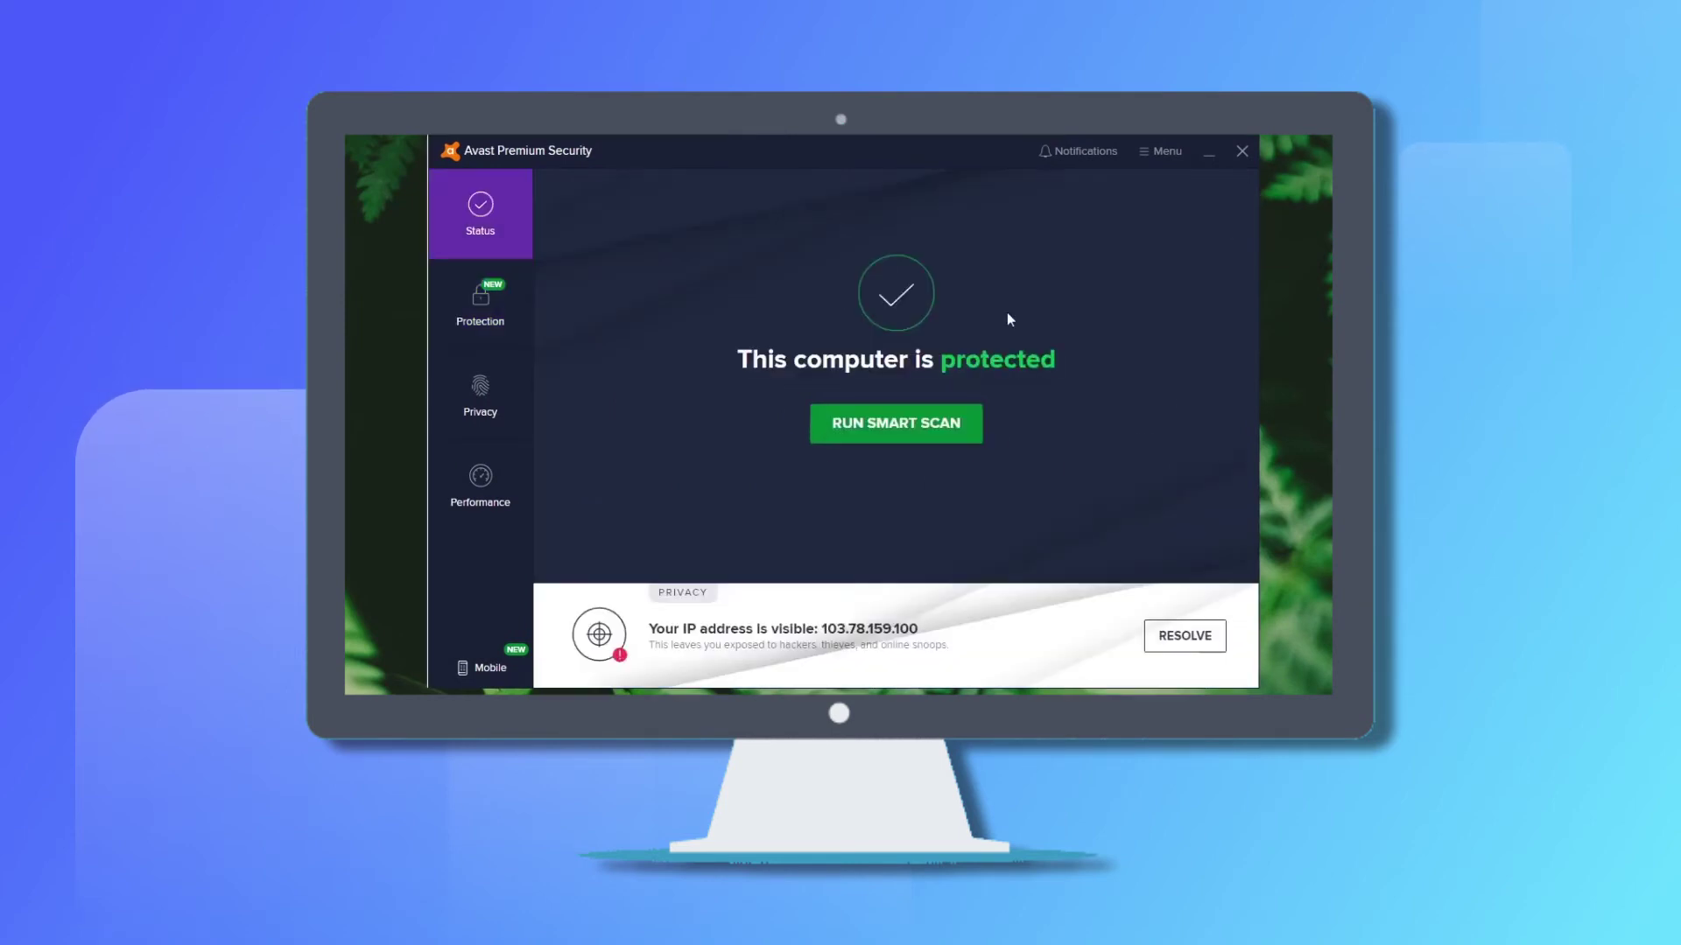
- Show Avast's Protection panel with Virus Scans, Core Shields and Firewall tiles
{"action": "left_click", "coordinate": [488, 322]}
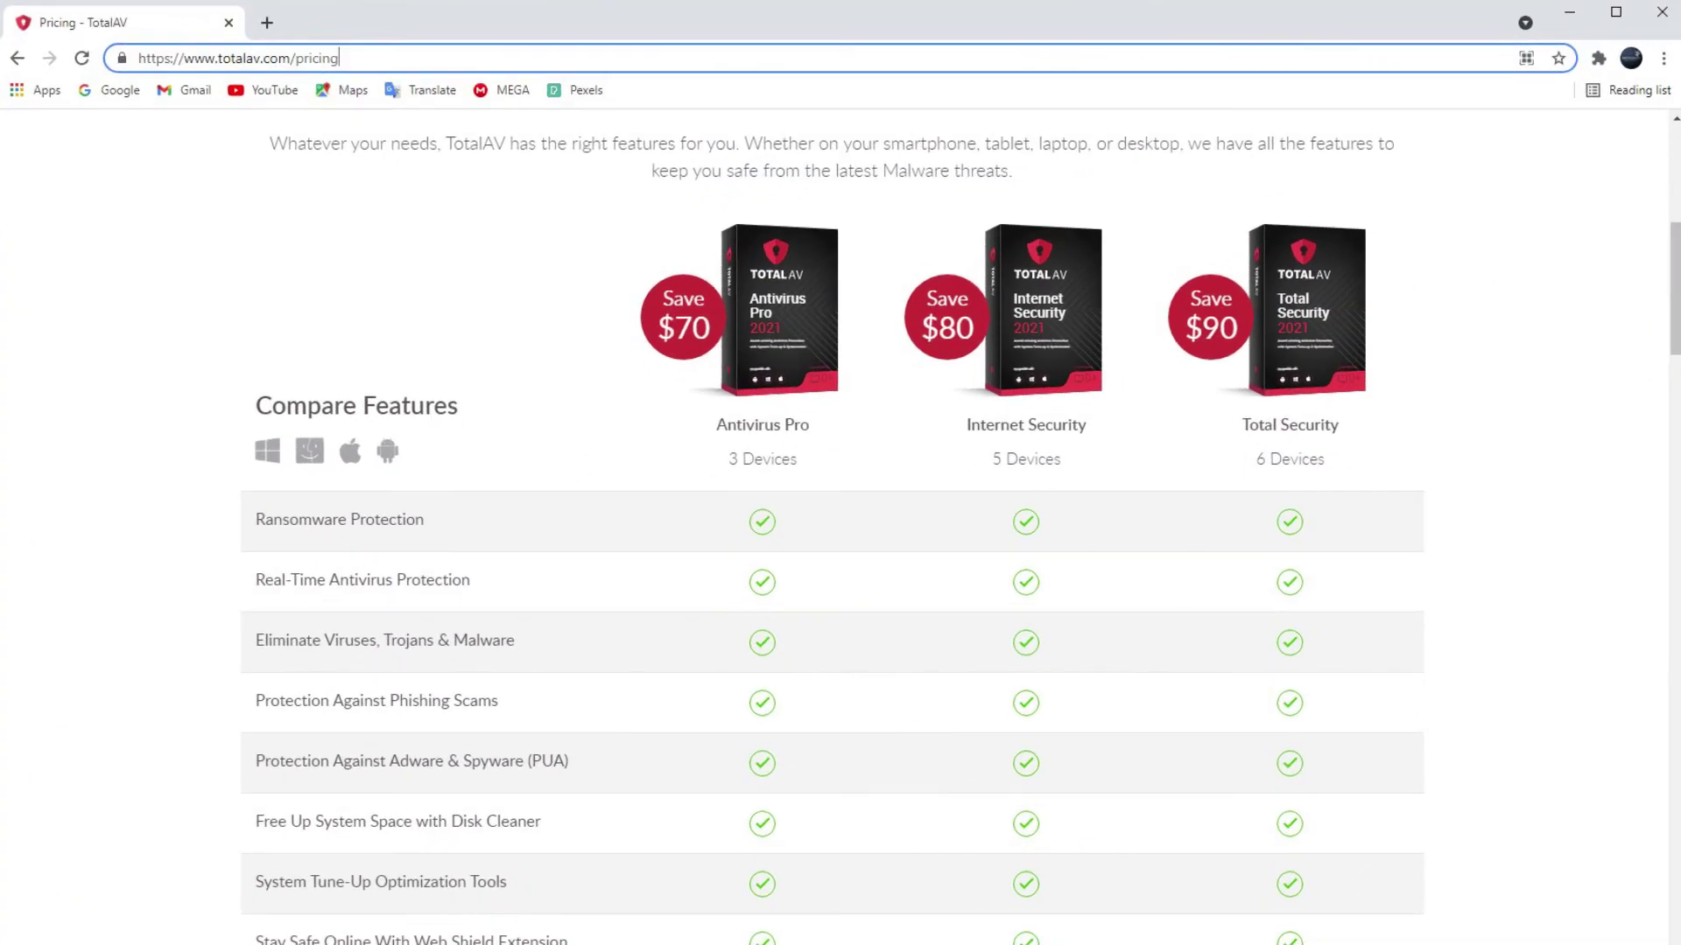
{"action": "scroll", "coordinate": [840, 525], "scroll_direction": "down", "scroll_amount": 1}
{"action": "scroll", "coordinate": [840, 525], "scroll_direction": "down", "scroll_amount": 1}
{"action": "scroll", "coordinate": [841, 525], "scroll_direction": "down", "scroll_amount": 2}
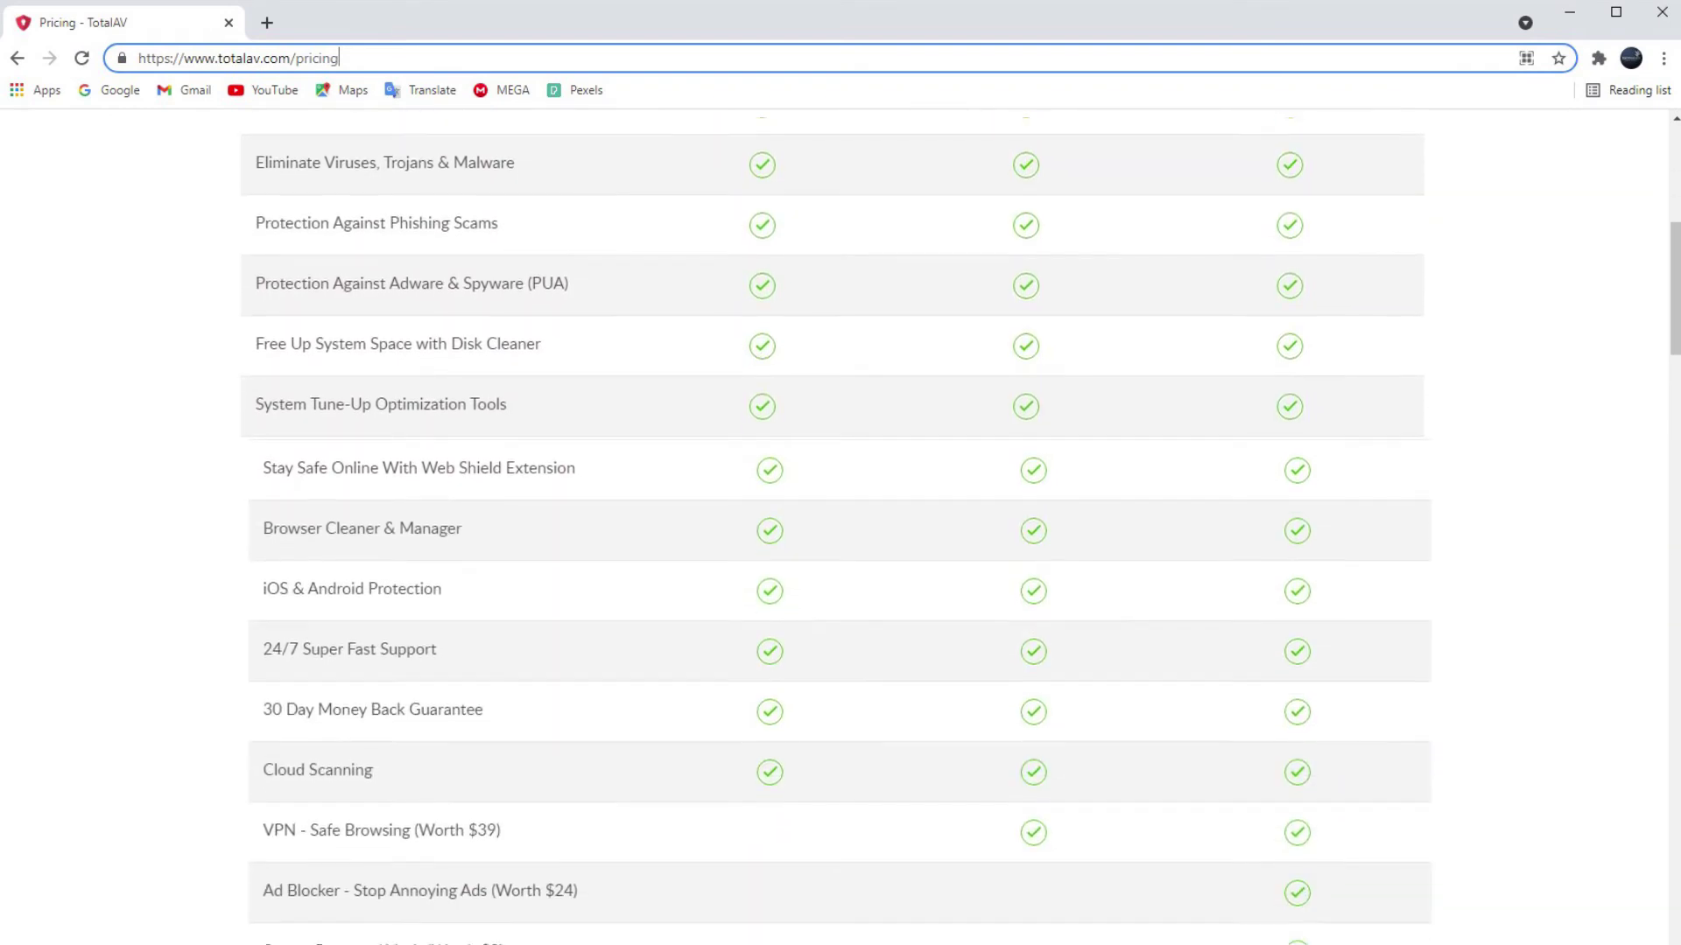
{"action": "scroll", "coordinate": [841, 526], "scroll_direction": "down", "scroll_amount": 1}
{"action": "scroll", "coordinate": [836, 521], "scroll_direction": "down", "scroll_amount": 1}
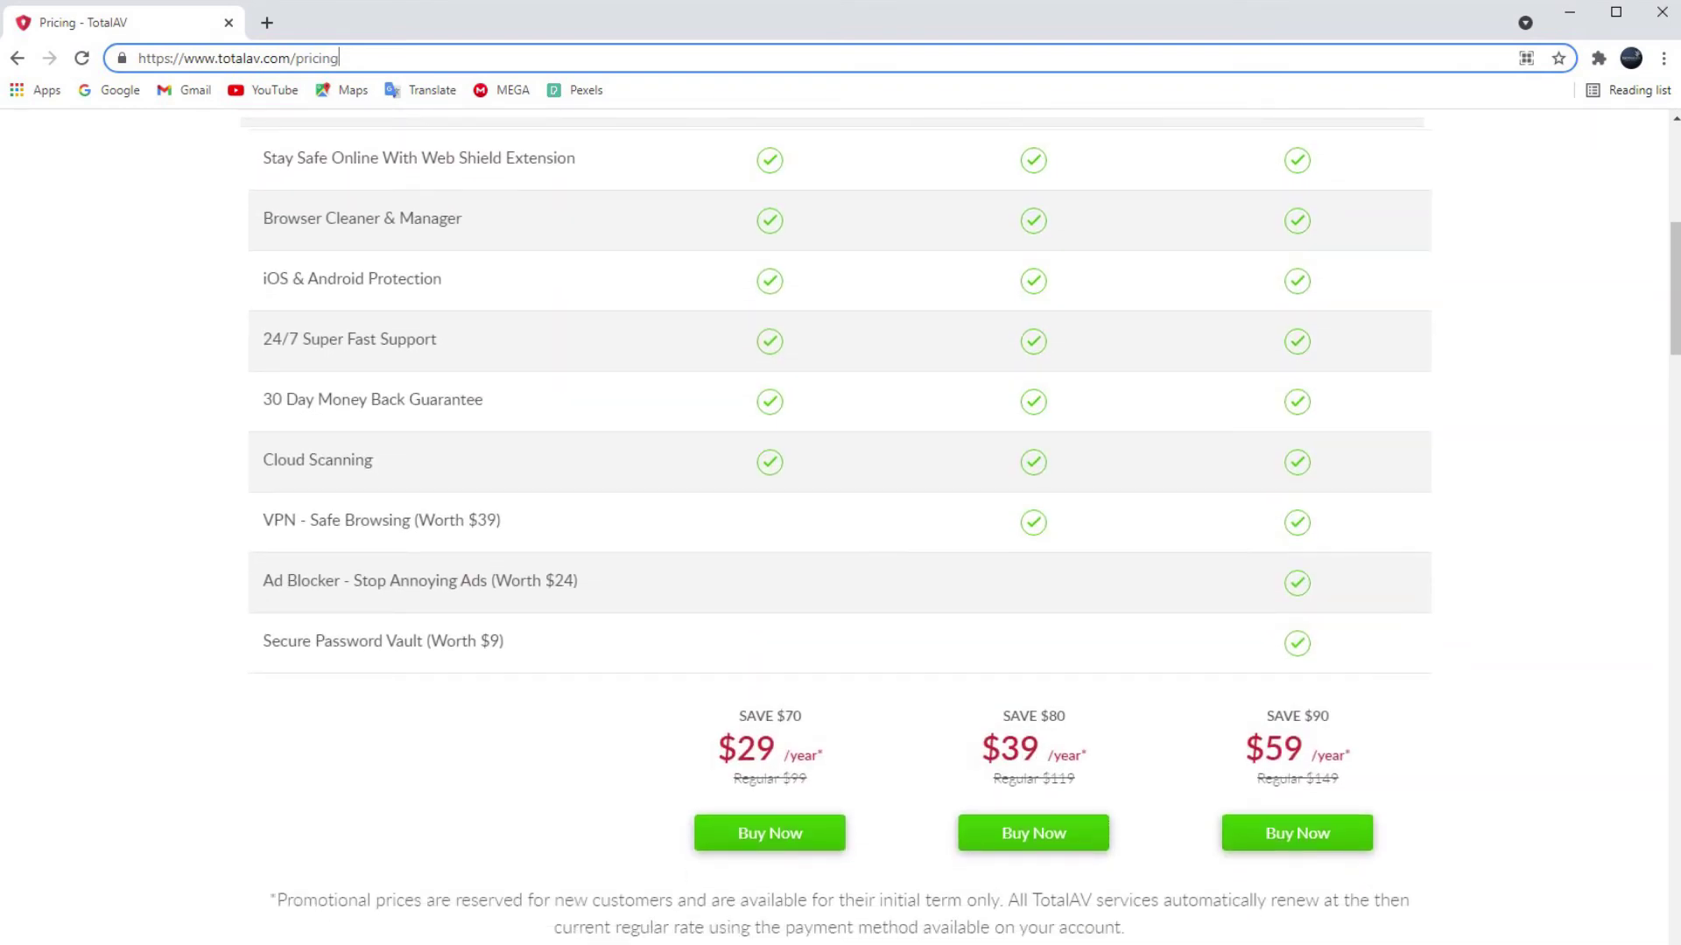